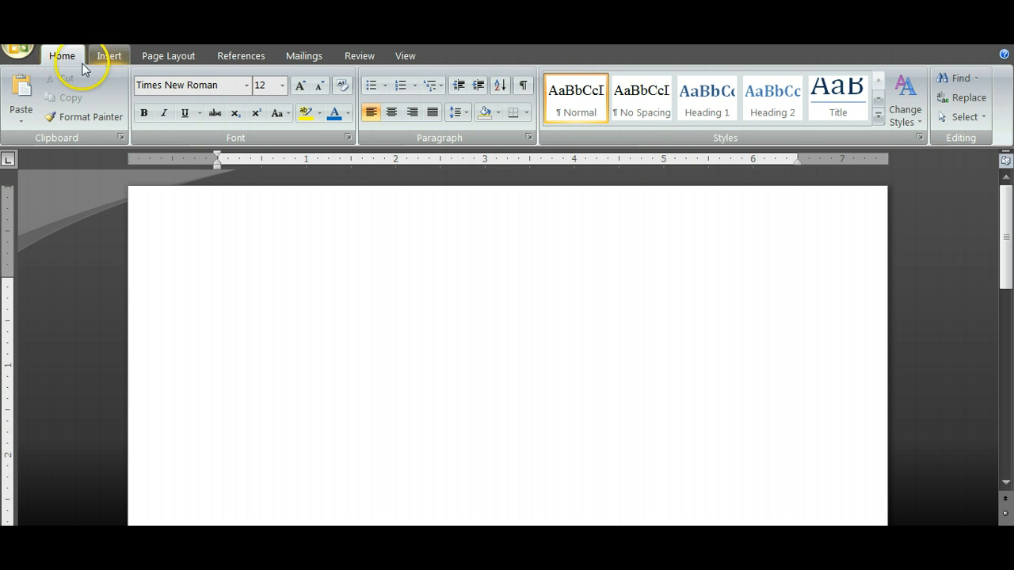
Insert a Blank header in the document and enter OUR PAPER as its text
{"action": "left_click", "coordinate": [113, 56]}
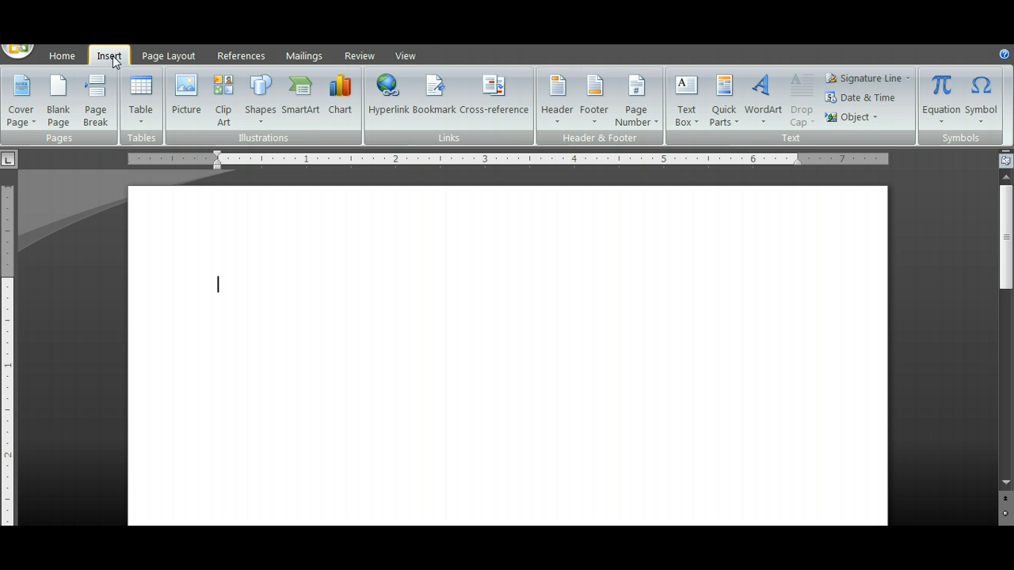
{"action": "left_click", "coordinate": [565, 119]}
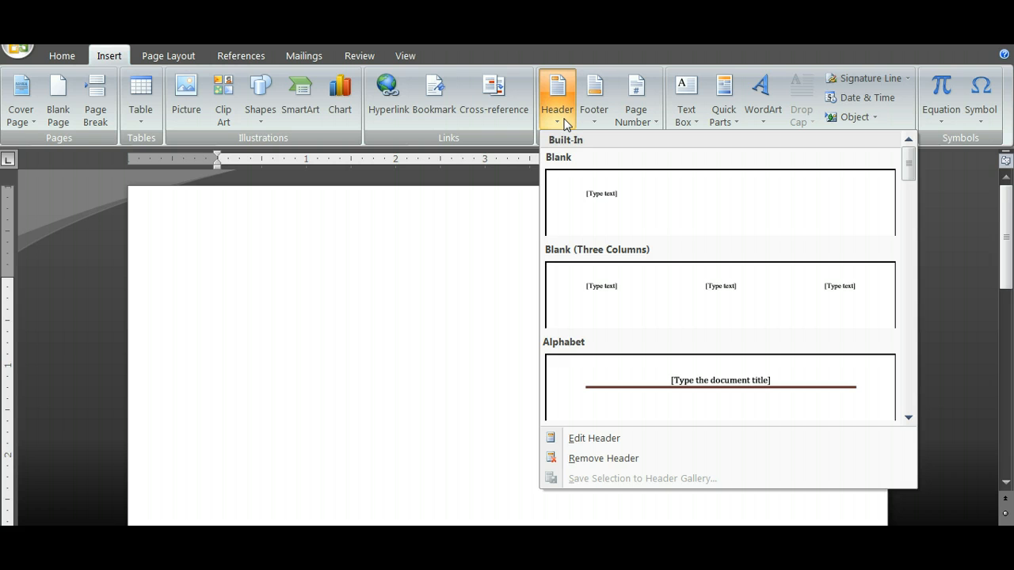
{"action": "left_click", "coordinate": [590, 199]}
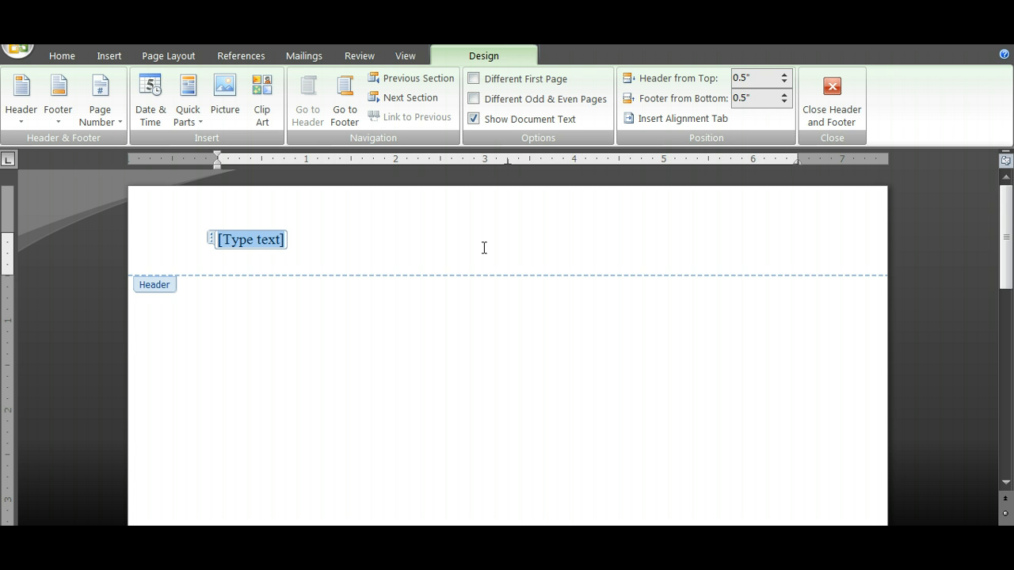
{"action": "type", "text": "OU"}
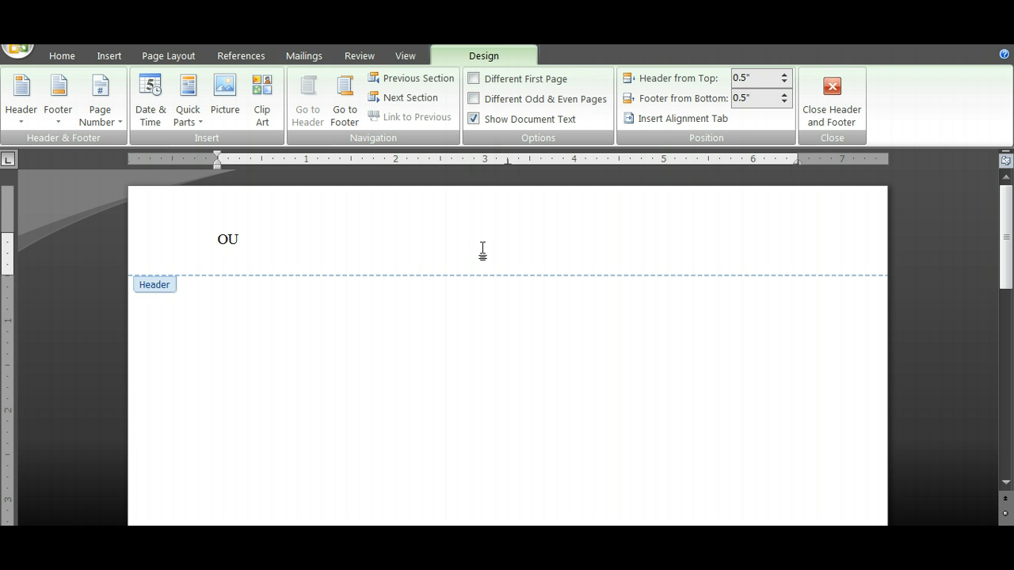
{"action": "type", "text": "R PAPER"}
Add a Plain Number page number at the header's right margin and close header editing
{"action": "left_click", "coordinate": [110, 119]}
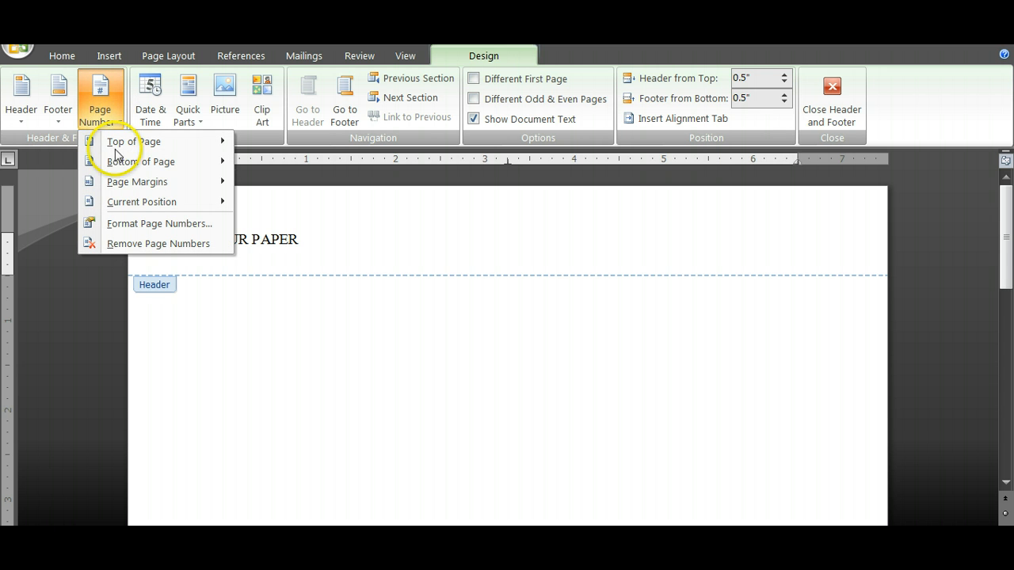
{"action": "left_click", "coordinate": [125, 207]}
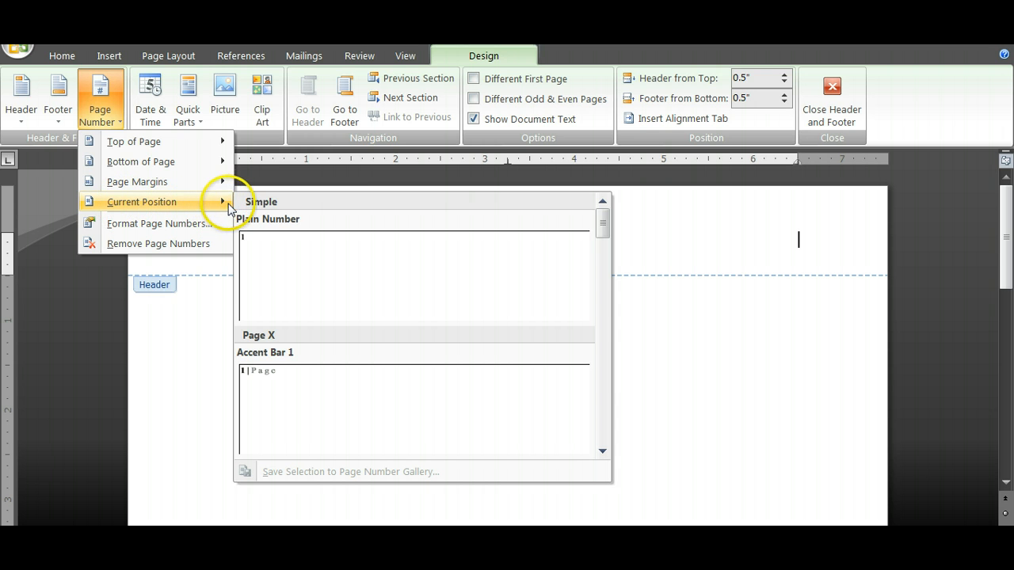
{"action": "left_click", "coordinate": [308, 267]}
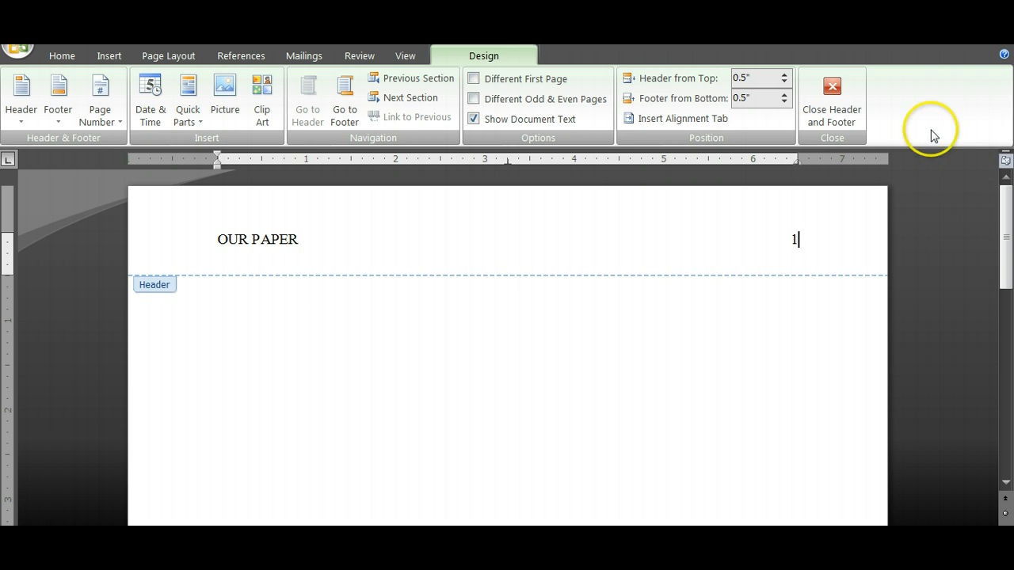
{"action": "left_click", "coordinate": [833, 86]}
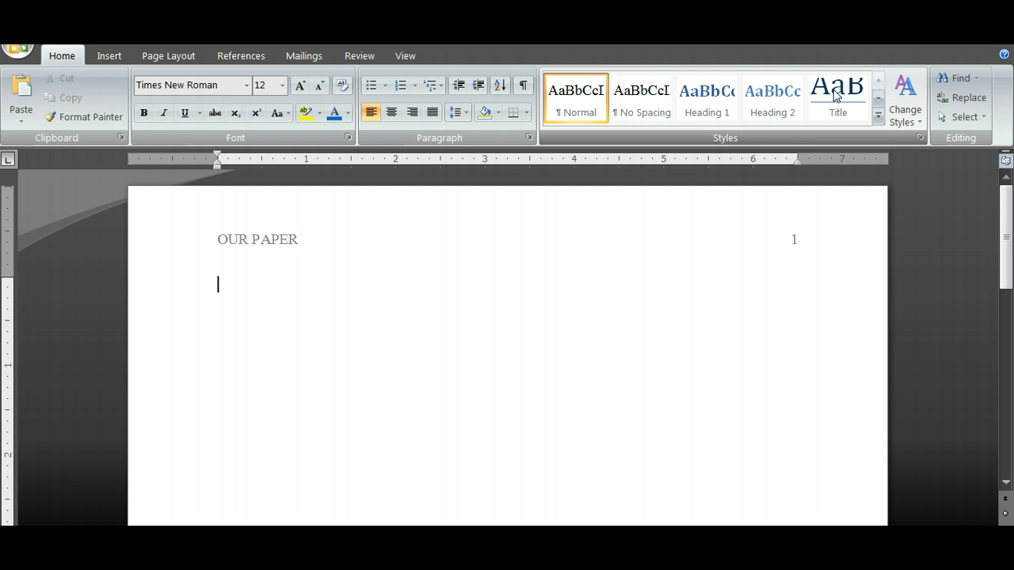
Move several lines down the first page and add the centered title "Name of Your Paper"
{"action": "key", "text": "Return"}
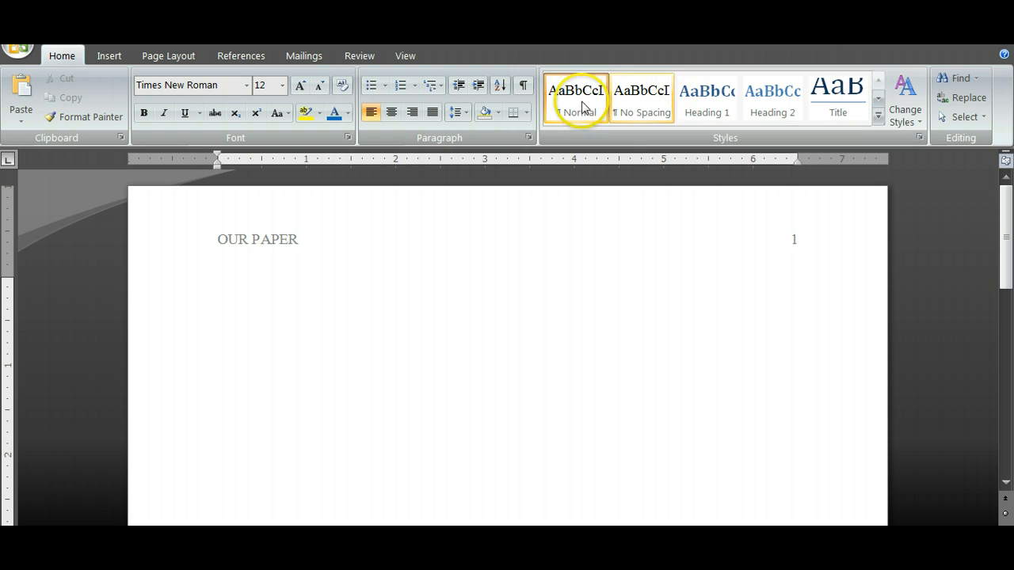
{"action": "left_click", "coordinate": [395, 112]}
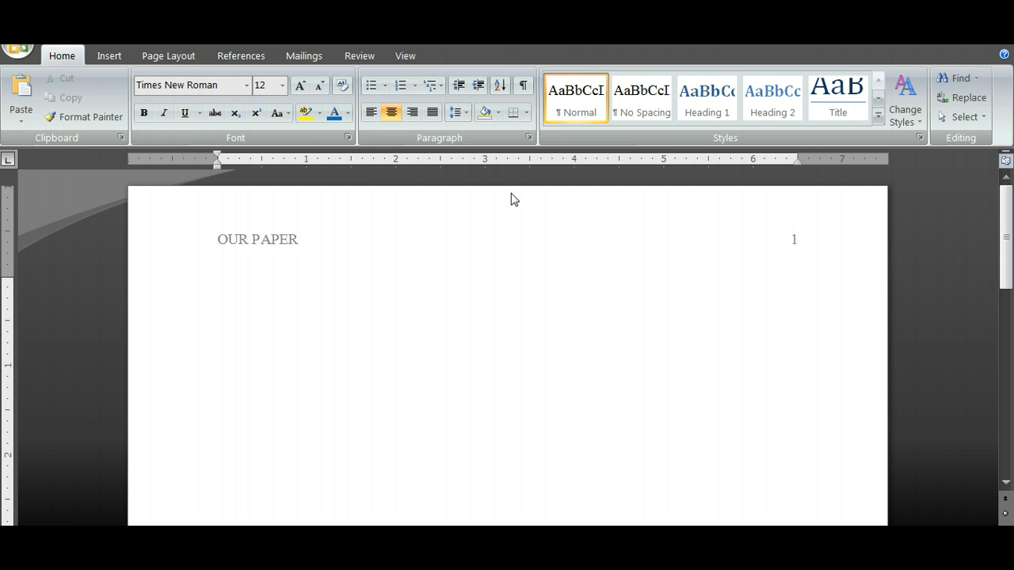
{"action": "type", "text": "Name of your"}
{"action": "key", "text": "BackSpace"}
{"action": "key", "text": "BackSpace"}
{"action": "key", "text": "BackSpace"}
{"action": "key", "text": "BackSpace"}
{"action": "type", "text": "Your Paper"}
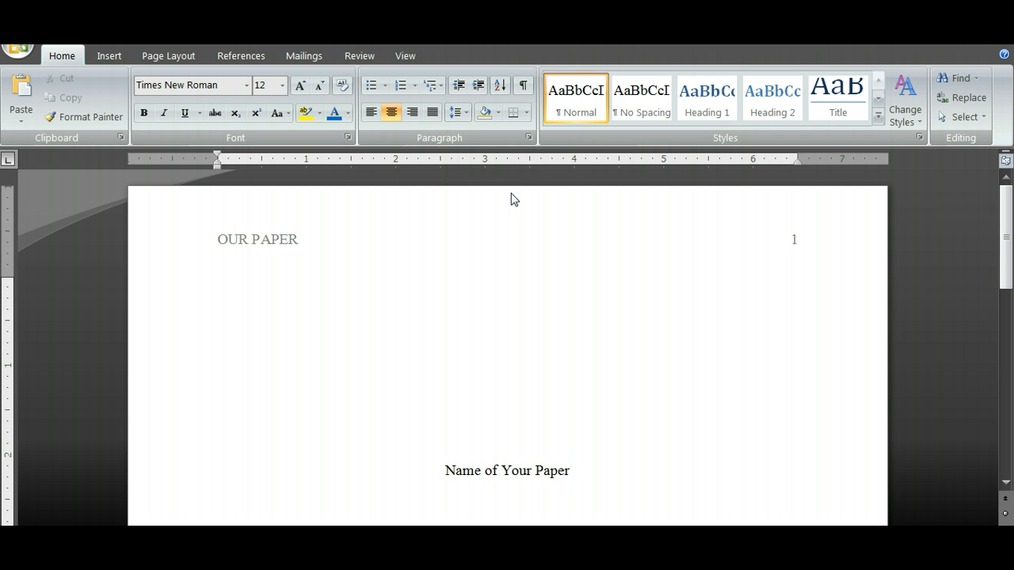
{"action": "type", "text": "Name"}
Add the centered lines "Name" and "Institution" below the paper title
{"action": "key", "text": "Return"}
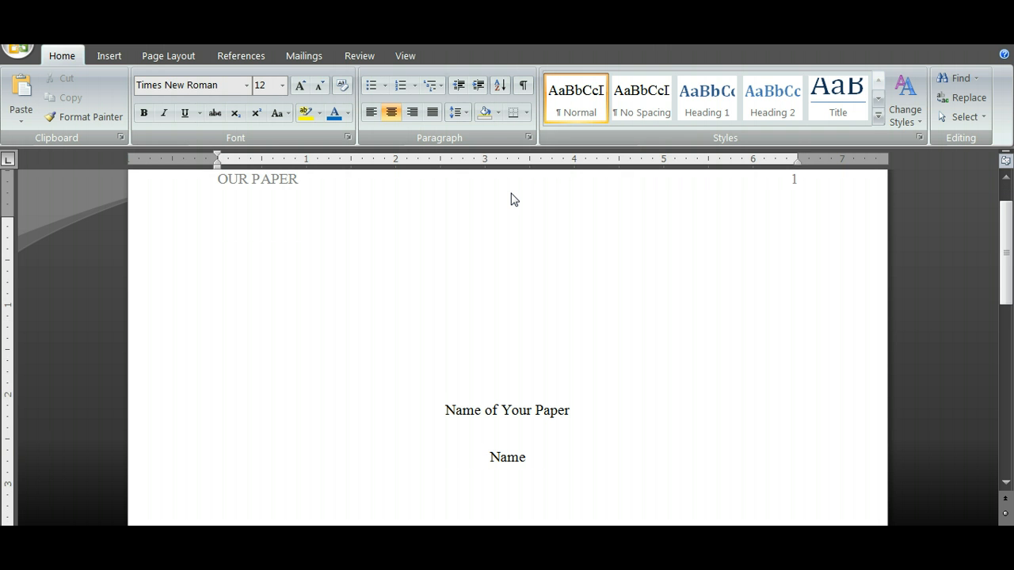
{"action": "type", "text": "Institution"}
{"action": "key", "text": "Return"}
{"action": "key", "text": "Return"}
{"action": "key", "text": "Return"}
{"action": "key", "text": "Return"}
{"action": "key", "text": "Return"}
{"action": "key", "text": "Return"}
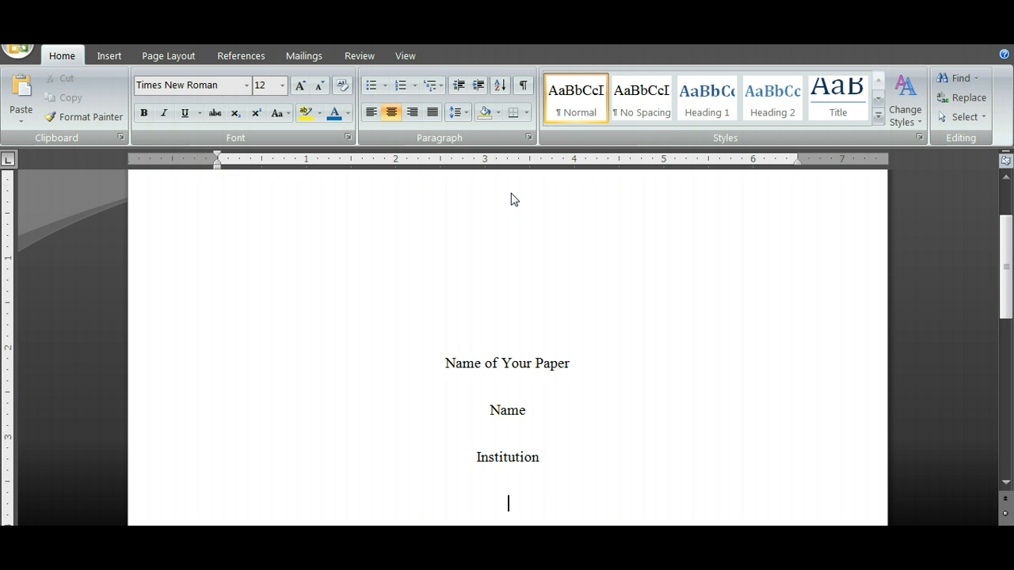
Extend the document past the title page with blank lines until a second page starts
{"action": "key", "text": "Return"}
{"action": "key", "text": "Return"}
{"action": "key", "text": "Return"}
{"action": "key", "text": "Return"}
{"action": "key", "text": "Return"}
{"action": "key", "text": "Return"}
{"action": "key", "text": "Return"}
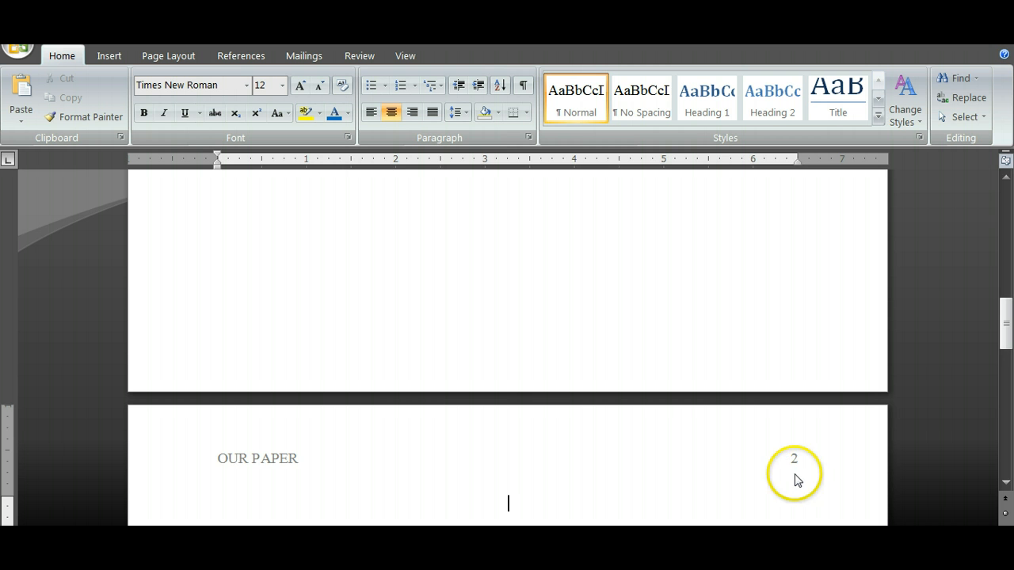
Open the existing header for editing and enable the Different First Page option
{"action": "scroll", "coordinate": [557, 342], "scroll_direction": "up", "scroll_amount": 2}
{"action": "scroll", "coordinate": [557, 342], "scroll_direction": "up", "scroll_amount": 18}
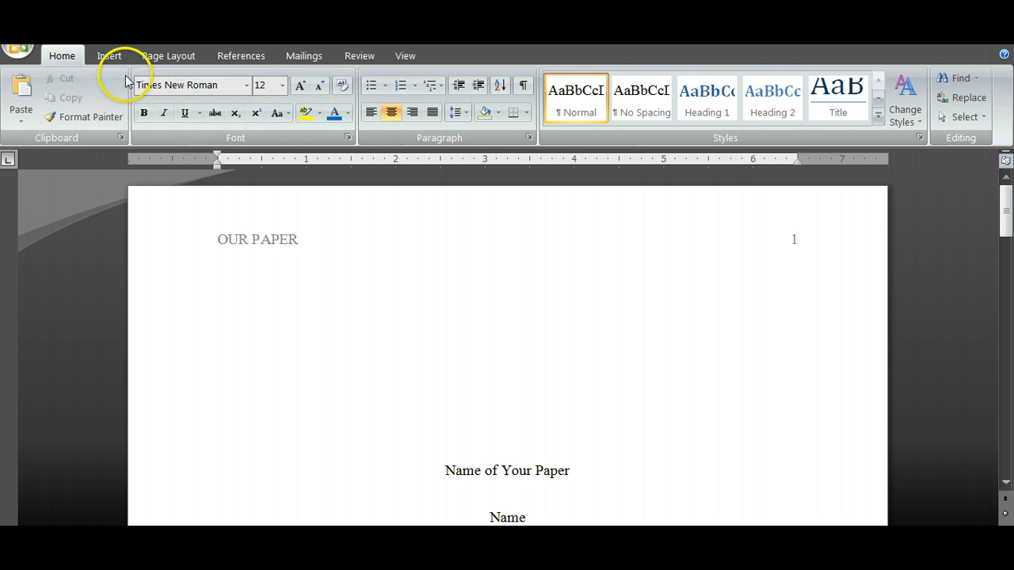
{"action": "left_click", "coordinate": [108, 57]}
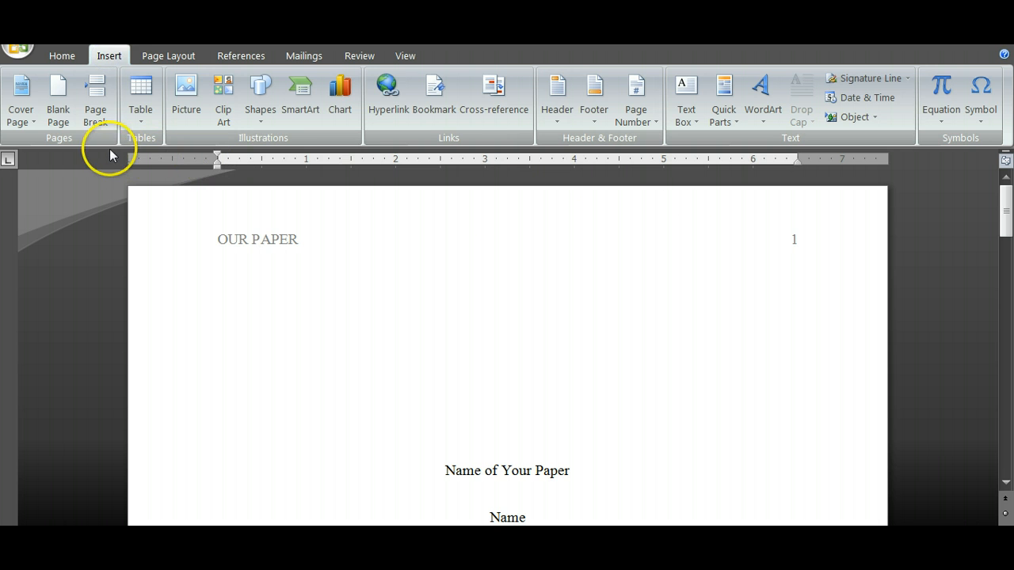
{"action": "left_click", "coordinate": [564, 125]}
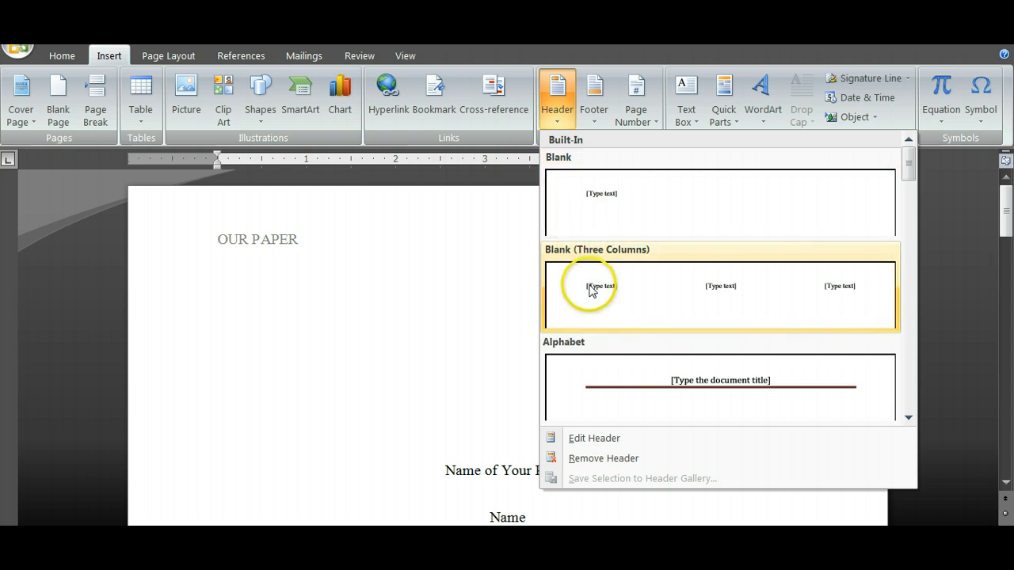
{"action": "left_click", "coordinate": [581, 440]}
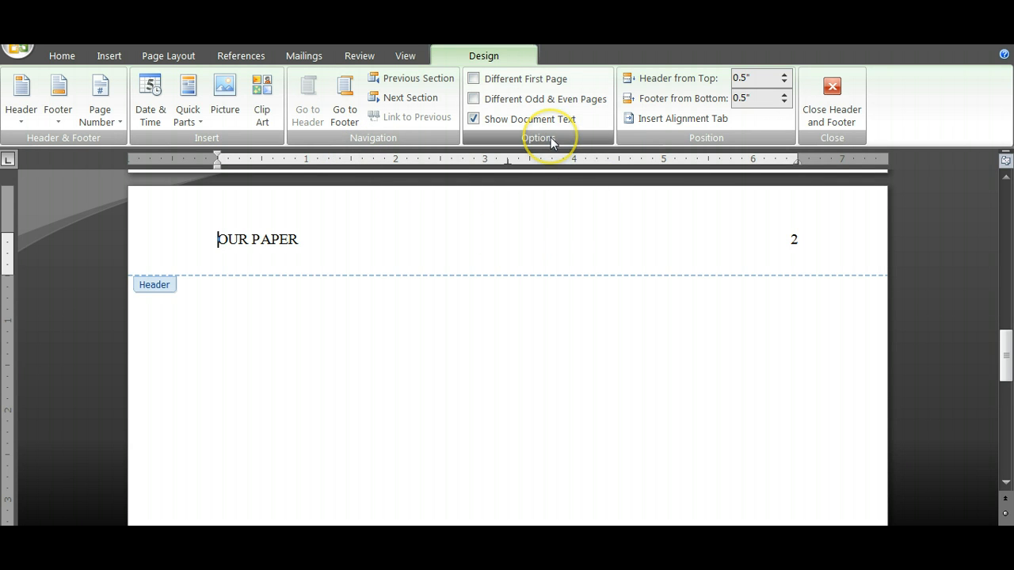
{"action": "left_click", "coordinate": [473, 79]}
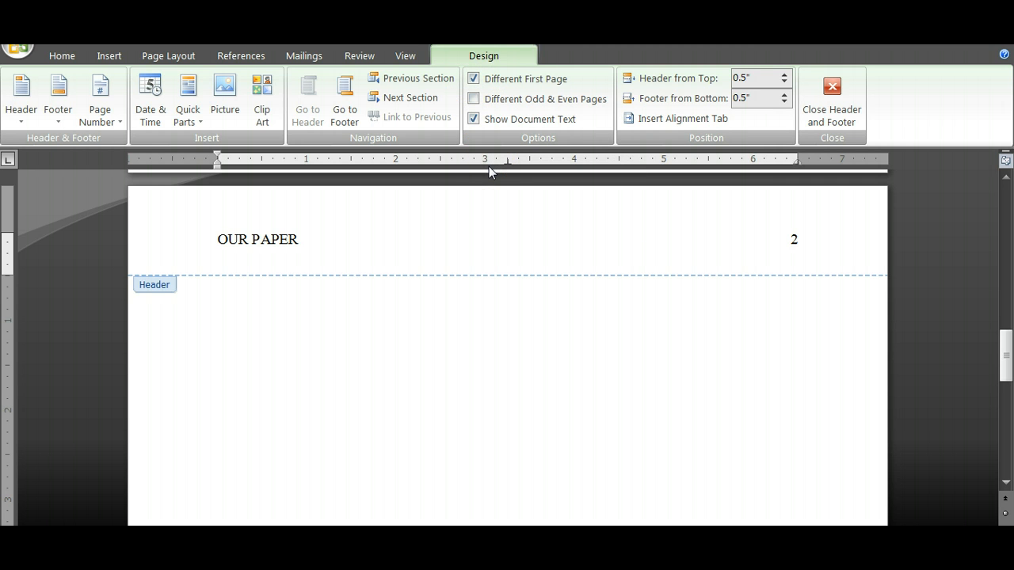
Enter "Running head: OUR PAPER" in the empty first page header
{"action": "left_click", "coordinate": [488, 208]}
{"action": "scroll", "coordinate": [489, 208], "scroll_direction": "up", "scroll_amount": 5}
{"action": "scroll", "coordinate": [488, 214], "scroll_direction": "up", "scroll_amount": 15}
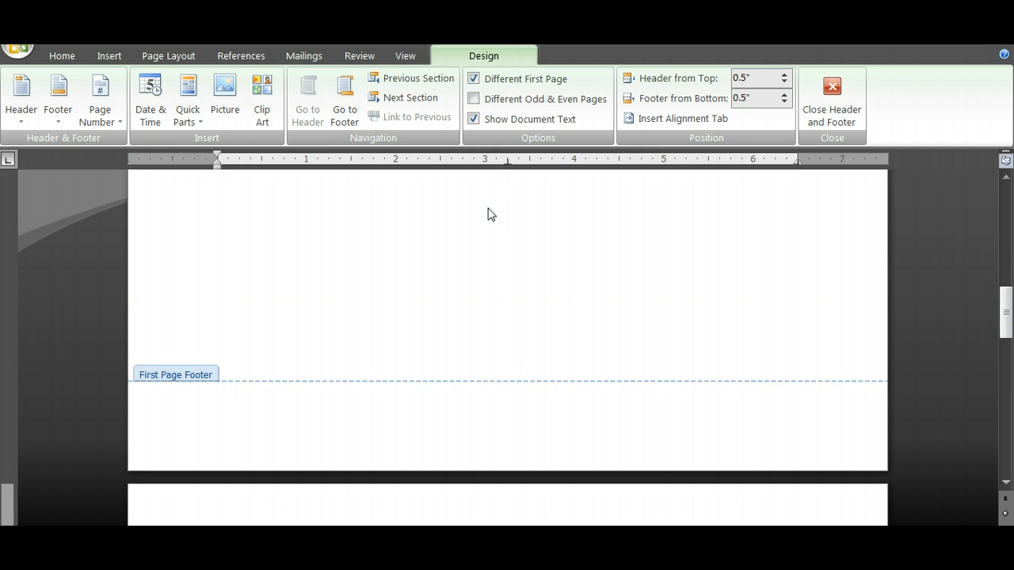
{"action": "scroll", "coordinate": [489, 208], "scroll_direction": "up", "scroll_amount": 1}
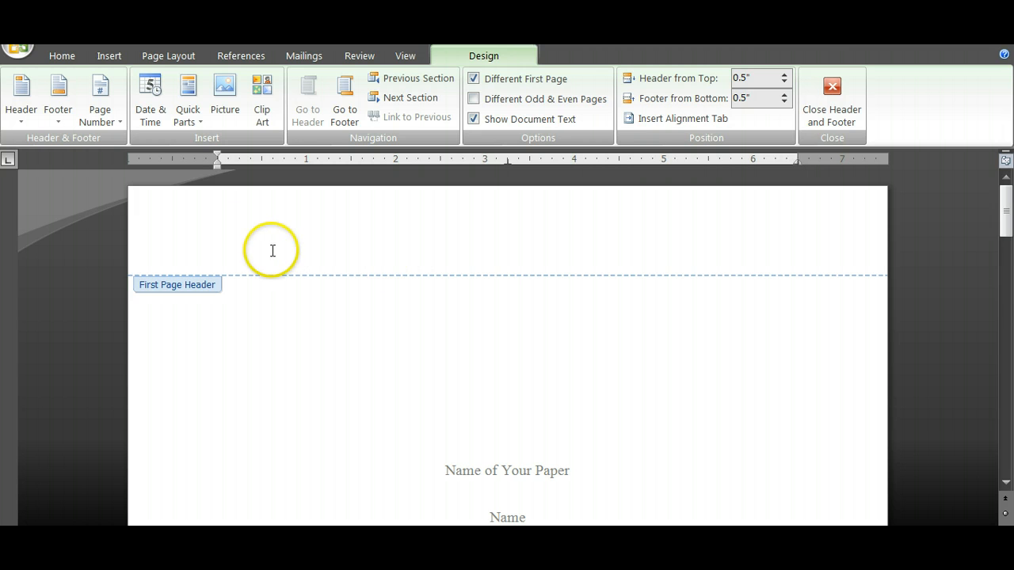
{"action": "left_click", "coordinate": [207, 227]}
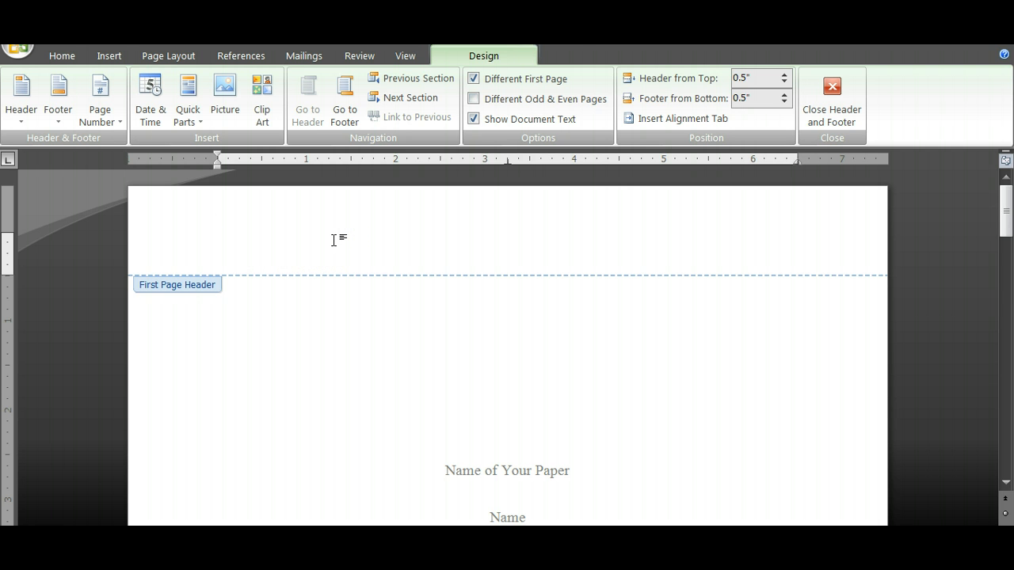
{"action": "type", "text": "Runing"}
{"action": "key", "text": "BackSpace"}
{"action": "key", "text": "BackSpace"}
{"action": "type", "text": "ning He"}
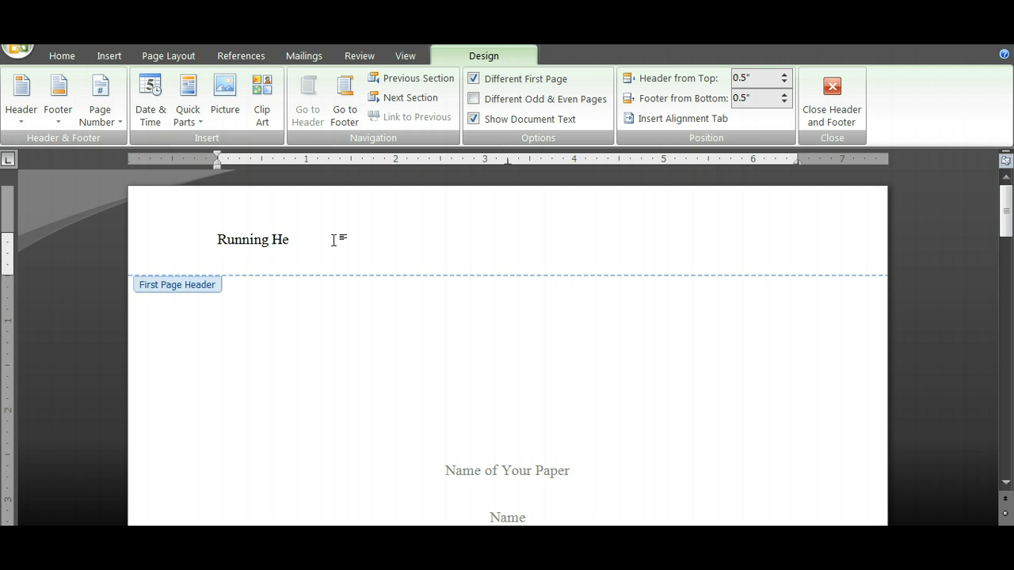
{"action": "key", "text": "BackSpace"}
{"action": "type", "text": "head"}
{"action": "type", "text": "Our"}
{"action": "key", "text": "BackSpace"}
{"action": "key", "text": "BackSpace"}
{"action": "type", "text": "UR PAPER"}
Add a Plain Number page number at the first page header's right margin and close header editing
{"action": "key", "text": "Tab"}
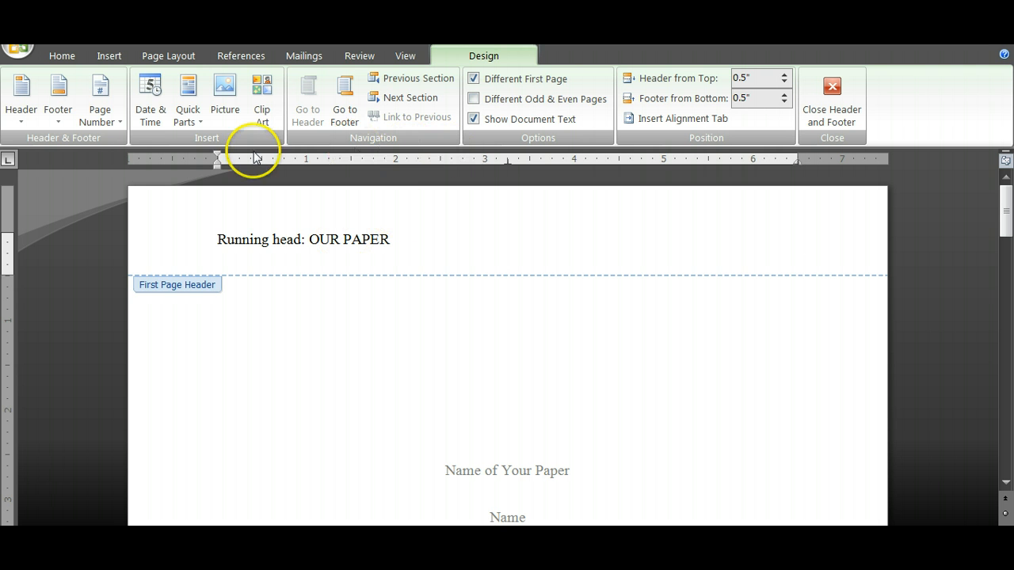
{"action": "left_click", "coordinate": [105, 123]}
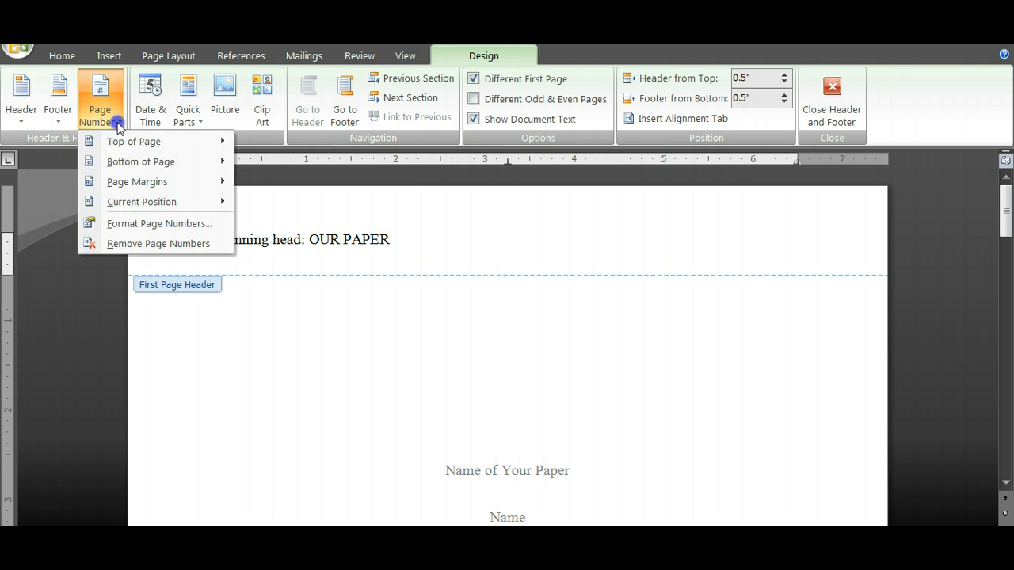
{"action": "mouse_move", "coordinate": [141, 207]}
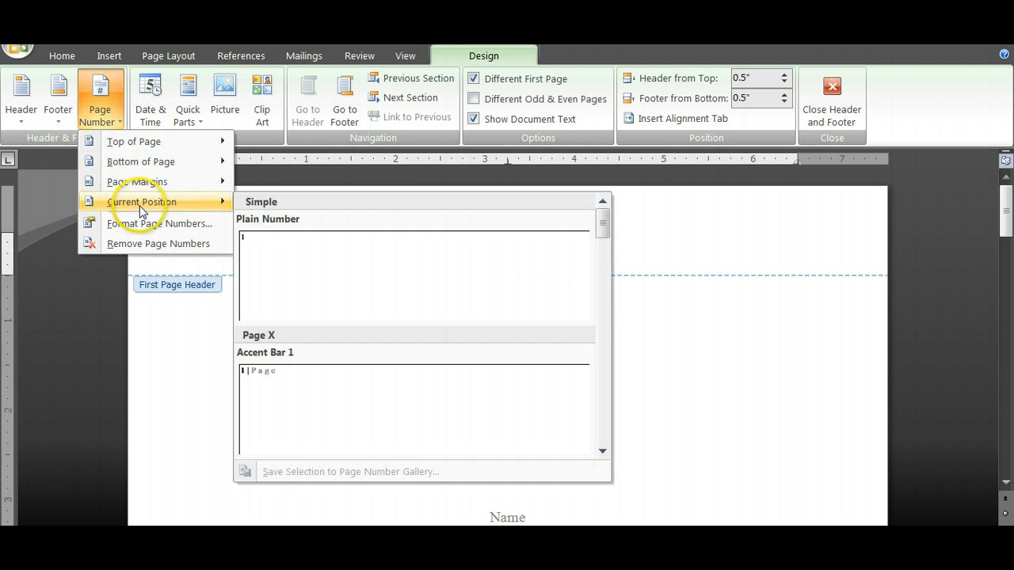
{"action": "left_click", "coordinate": [288, 256]}
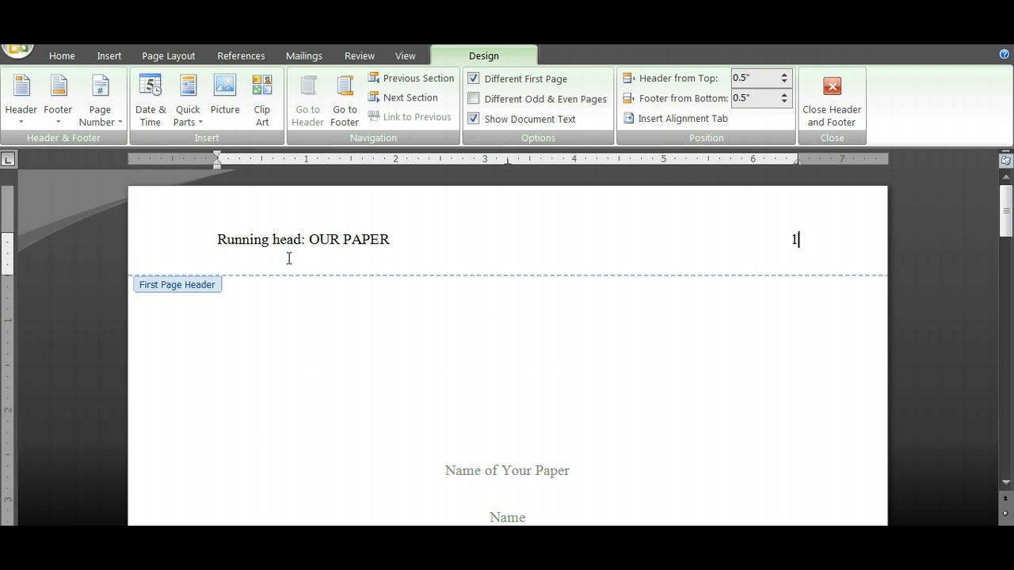
{"action": "left_click", "coordinate": [832, 89]}
Compare the header on the title page with the header on the second page
{"action": "left_click", "coordinate": [761, 367]}
{"action": "scroll", "coordinate": [761, 367], "scroll_direction": "up", "scroll_amount": 10}
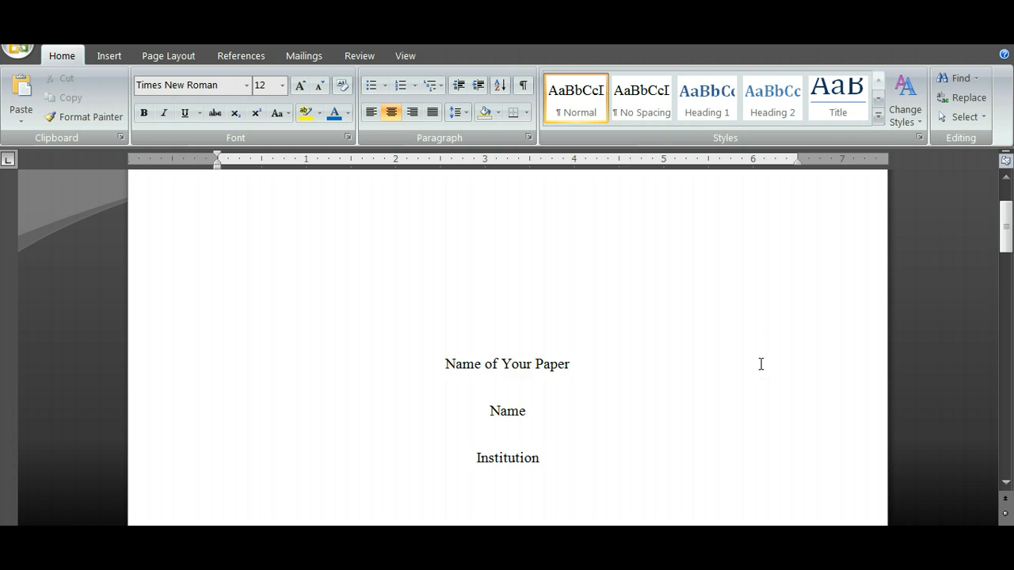
{"action": "scroll", "coordinate": [761, 363], "scroll_direction": "up", "scroll_amount": 3}
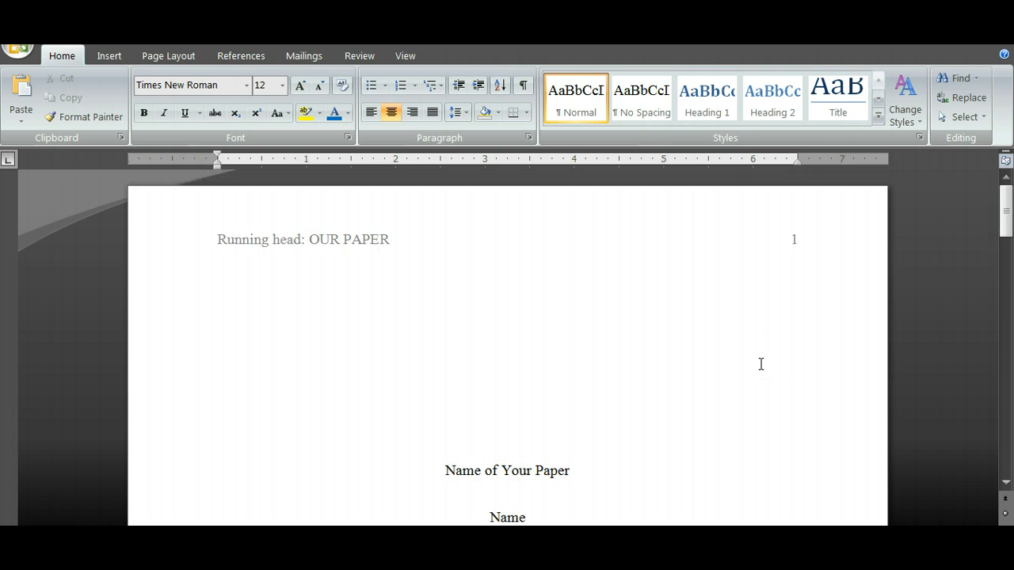
{"action": "scroll", "coordinate": [760, 364], "scroll_direction": "down", "scroll_amount": 20}
{"action": "scroll", "coordinate": [759, 363], "scroll_direction": "up", "scroll_amount": 9}
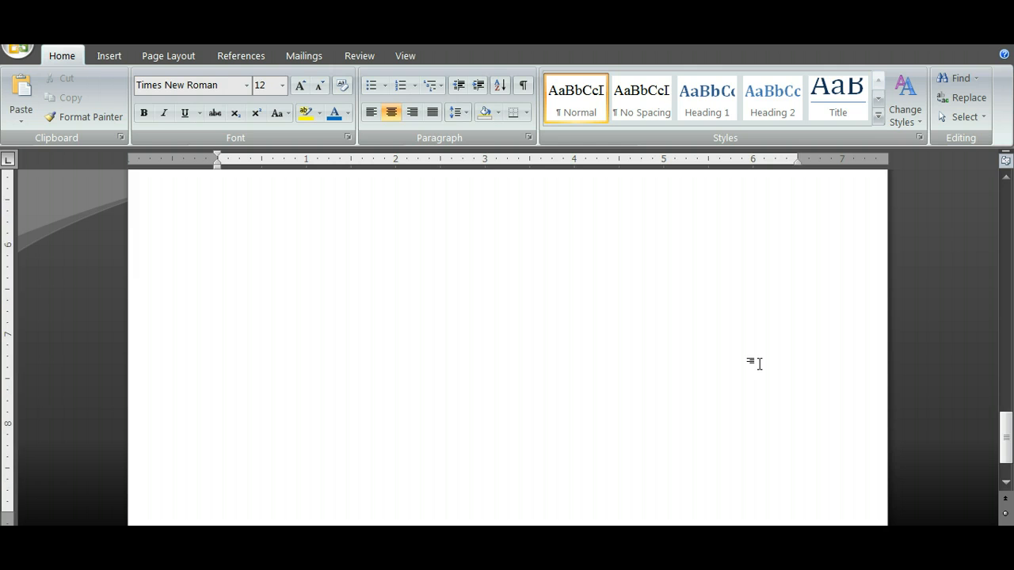
{"action": "left_click", "coordinate": [749, 370]}
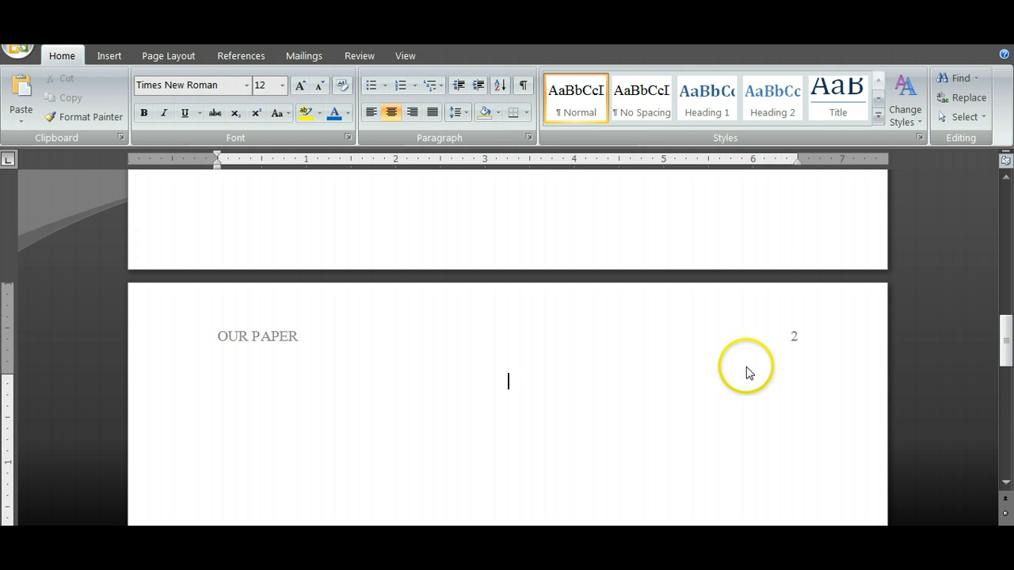